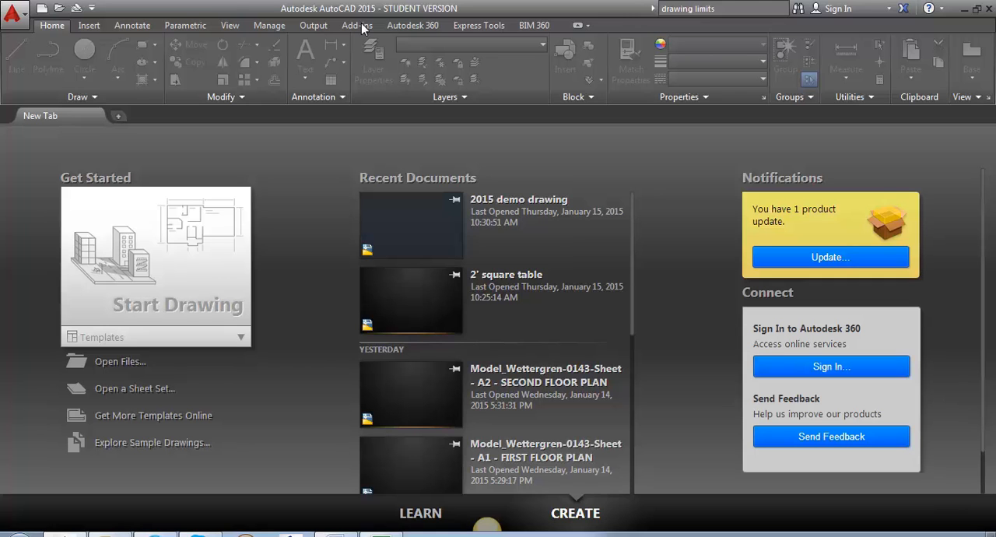
{"action": "left_click", "coordinate": [14, 16]}
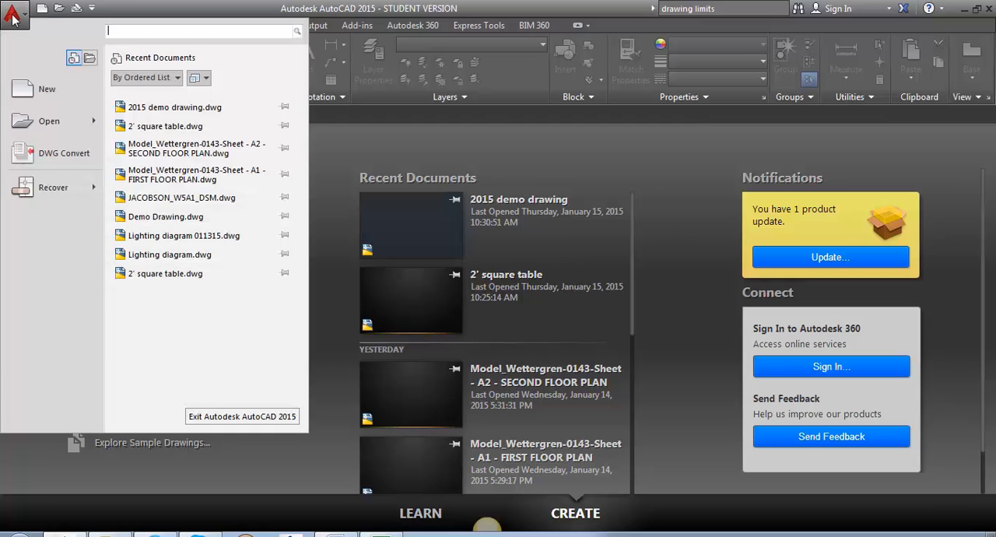
{"action": "left_click", "coordinate": [45, 87]}
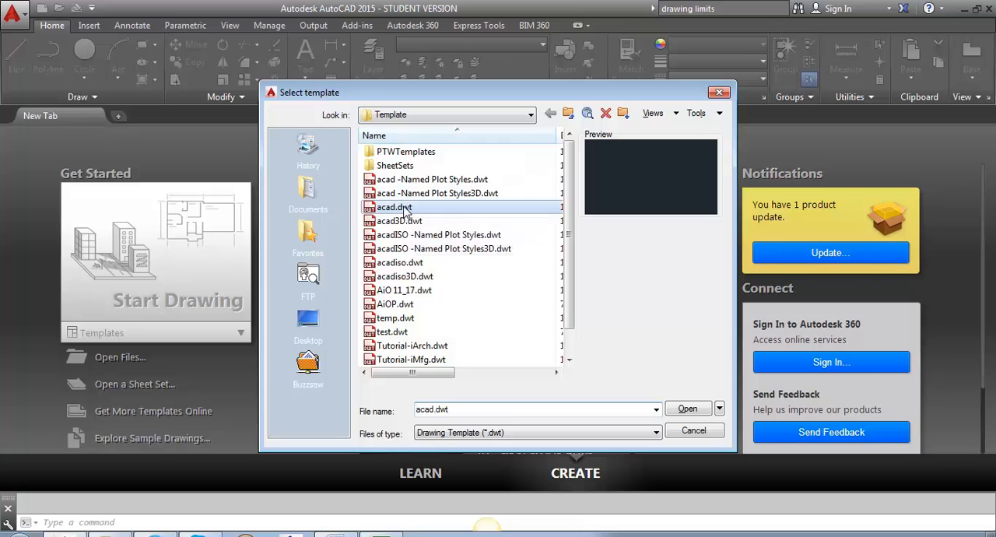
{"action": "left_click", "coordinate": [719, 93]}
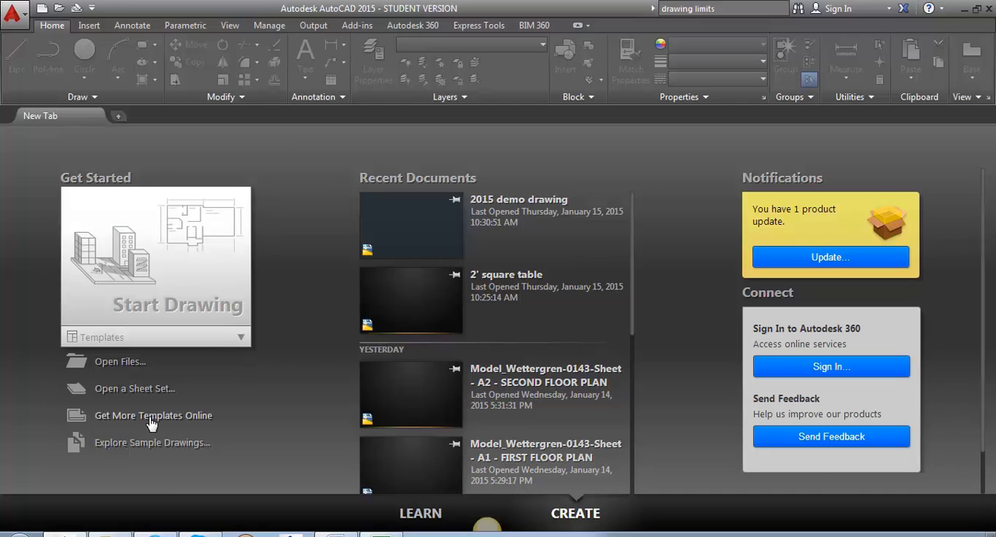
{"action": "left_click", "coordinate": [421, 515]}
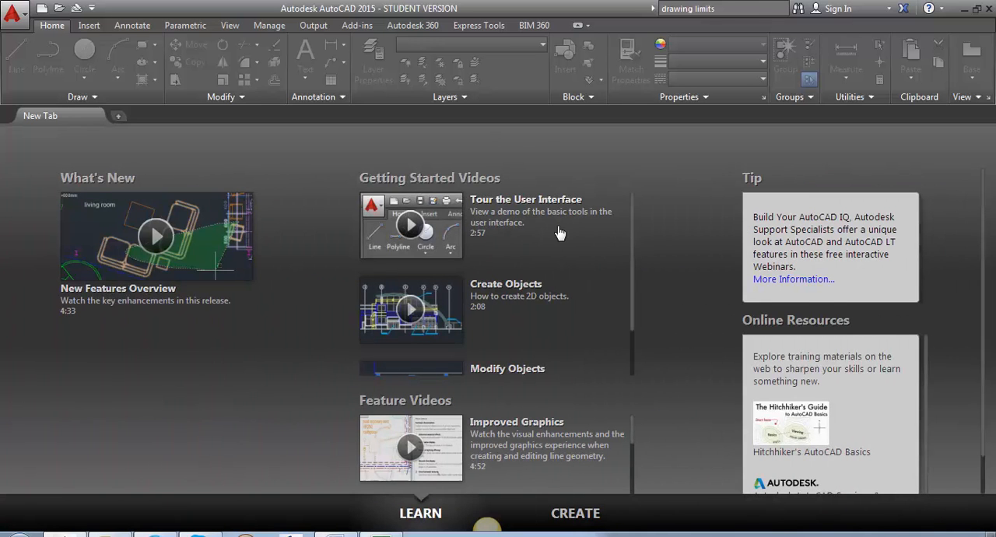
{"action": "left_click", "coordinate": [572, 518]}
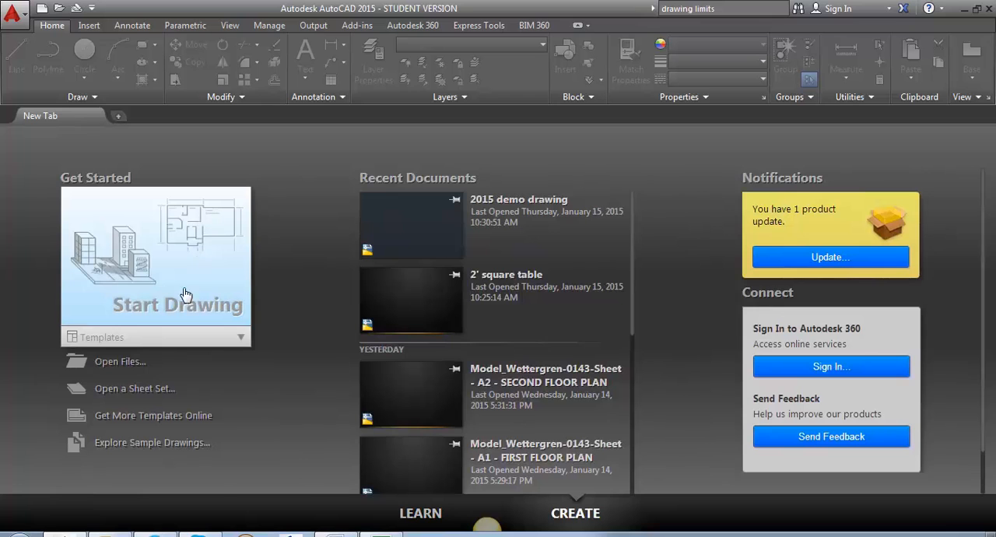
Start a new drawing from the acad.dwt template and save it as 2015 demo drawing.dwg, replacing the existing file
{"action": "left_click", "coordinate": [238, 340]}
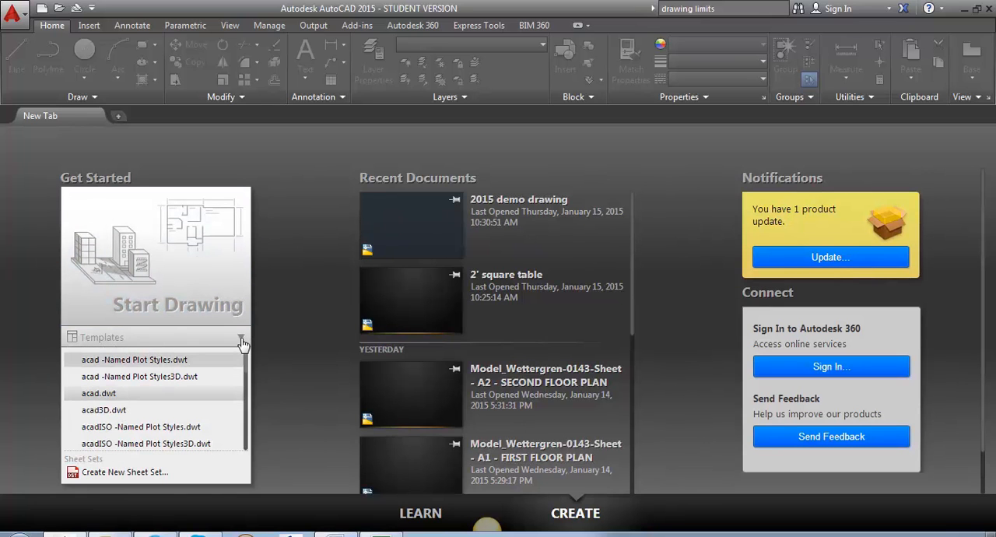
{"action": "left_click", "coordinate": [109, 395]}
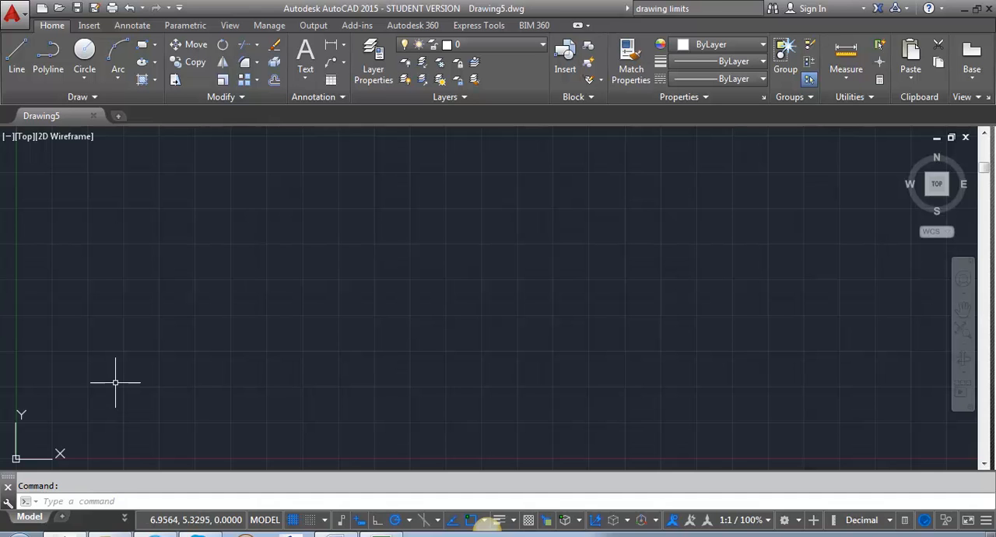
{"action": "left_click", "coordinate": [14, 13]}
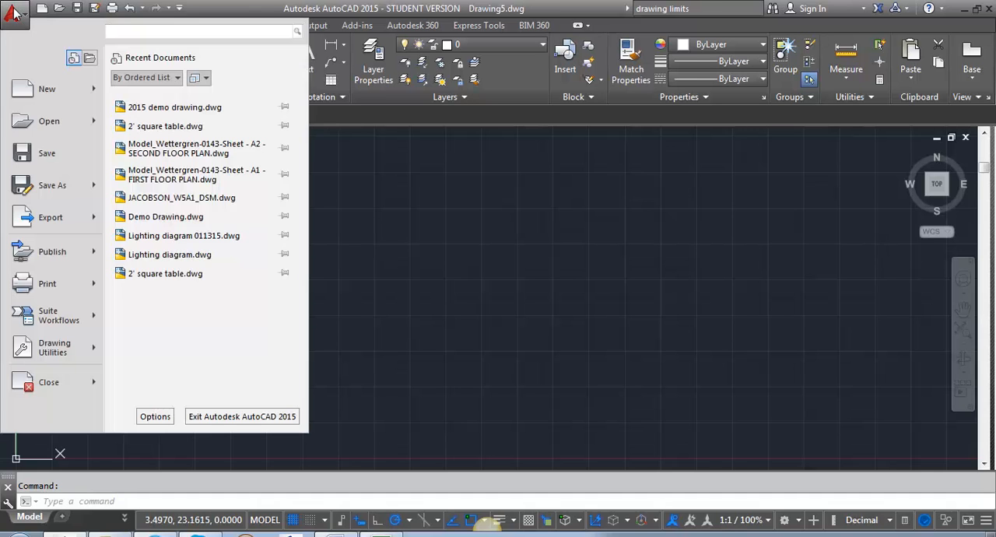
{"action": "left_click", "coordinate": [46, 184]}
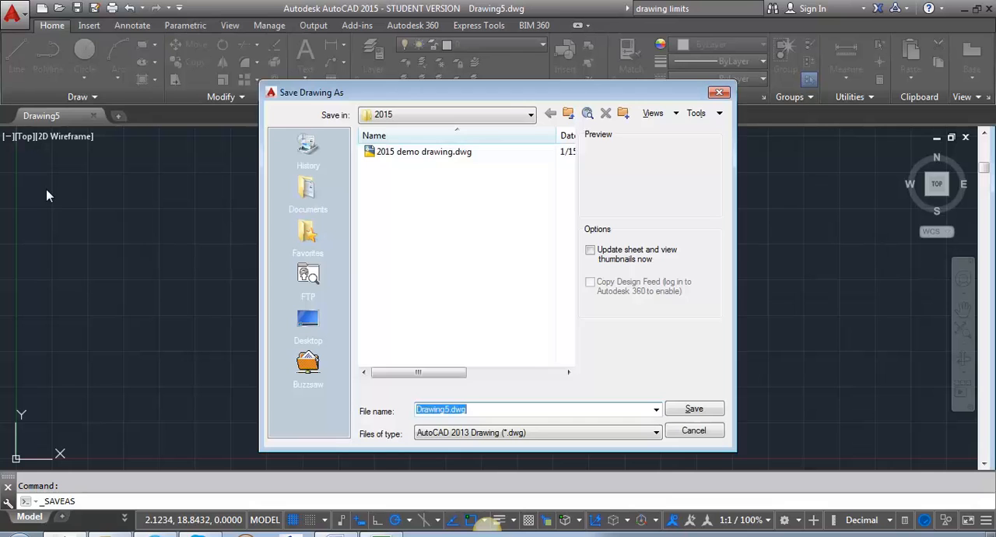
{"action": "left_click", "coordinate": [467, 154]}
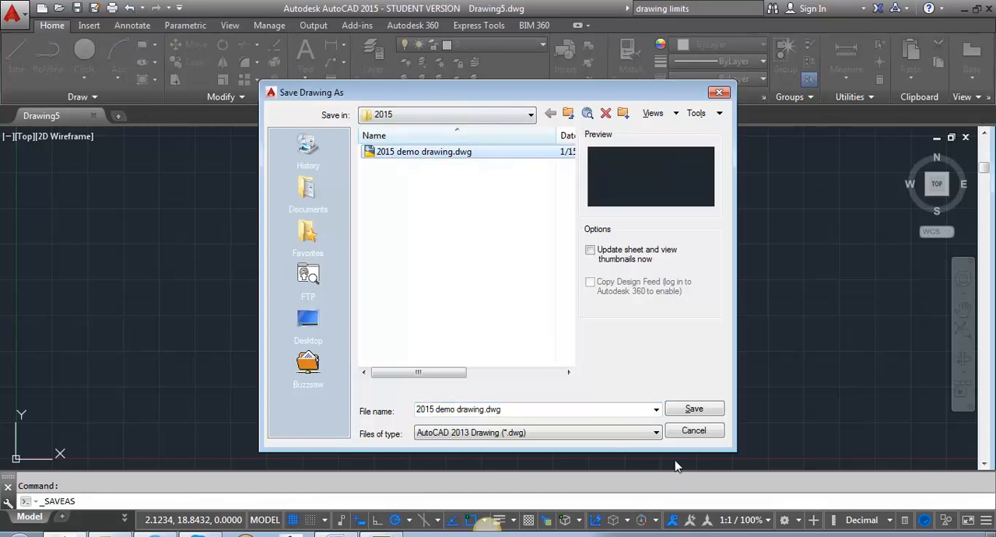
{"action": "left_click", "coordinate": [697, 411]}
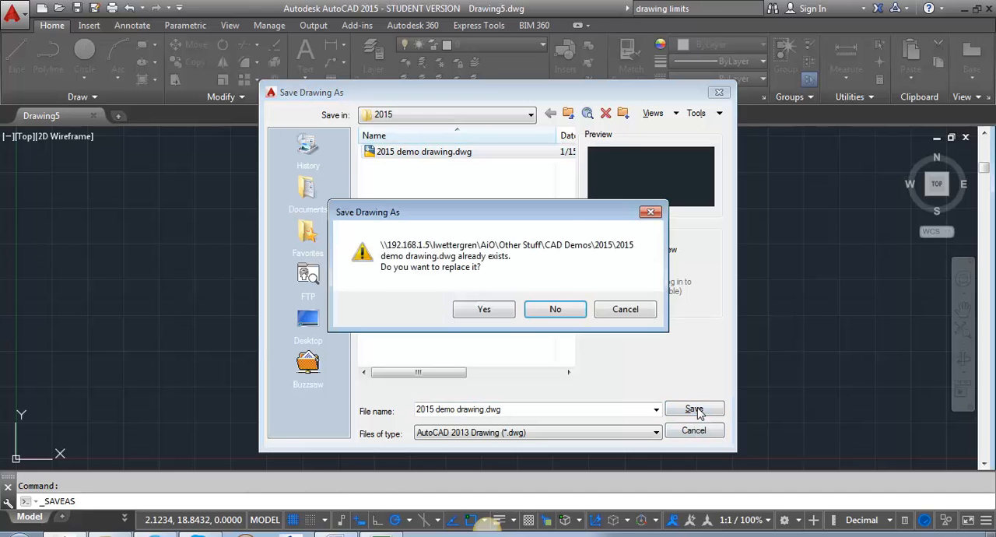
{"action": "left_click", "coordinate": [493, 310]}
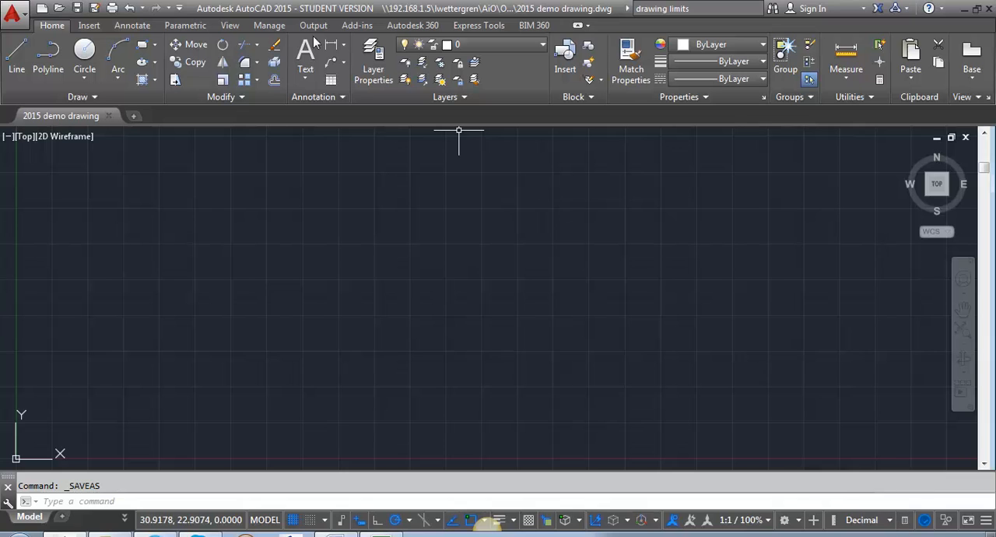
Configure the drawing units to Architectural length with 0'-0 1/32" precision and set the angle precision to two decimal places
{"action": "left_click", "coordinate": [16, 14]}
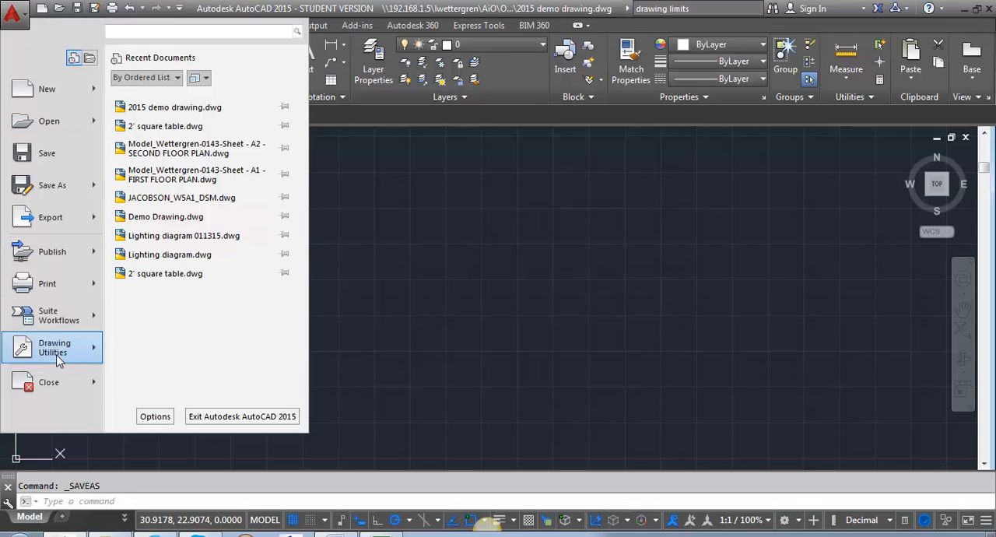
{"action": "mouse_move", "coordinate": [49, 354]}
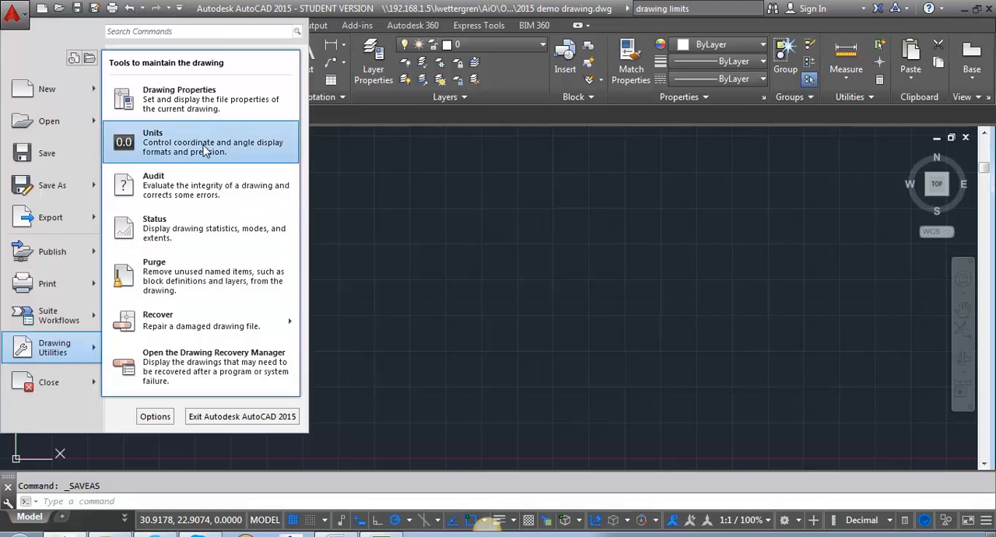
{"action": "left_click", "coordinate": [203, 145]}
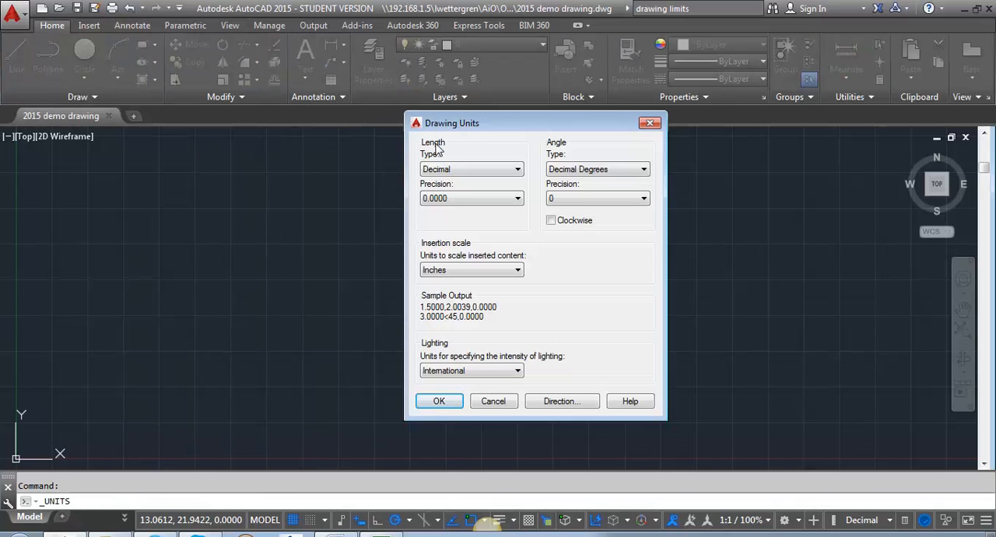
{"action": "left_click", "coordinate": [472, 170]}
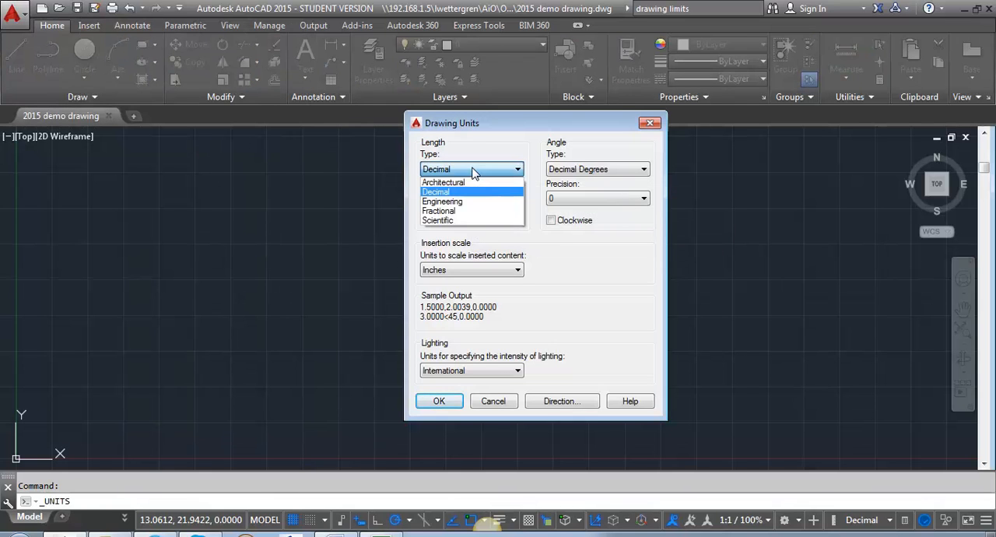
{"action": "left_click", "coordinate": [465, 186]}
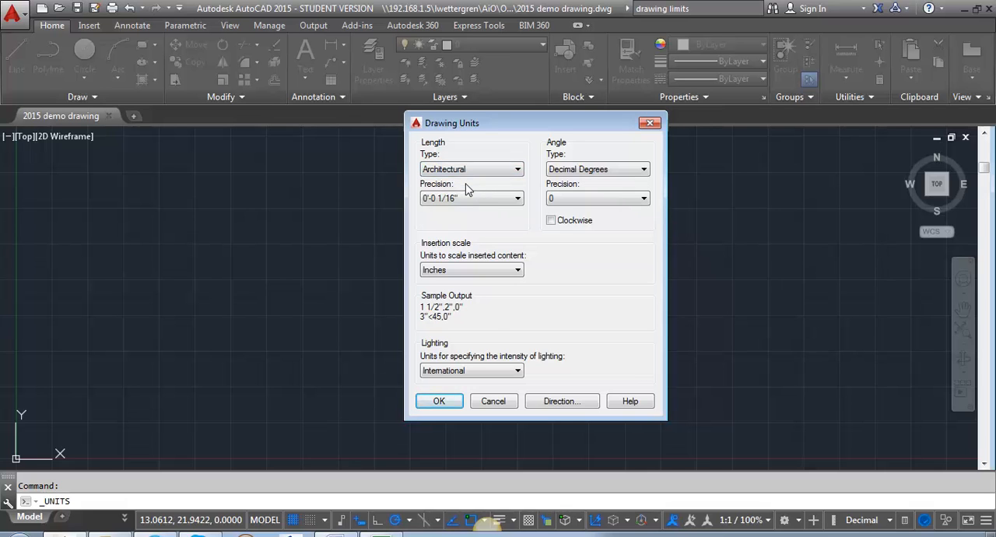
{"action": "left_click", "coordinate": [472, 200]}
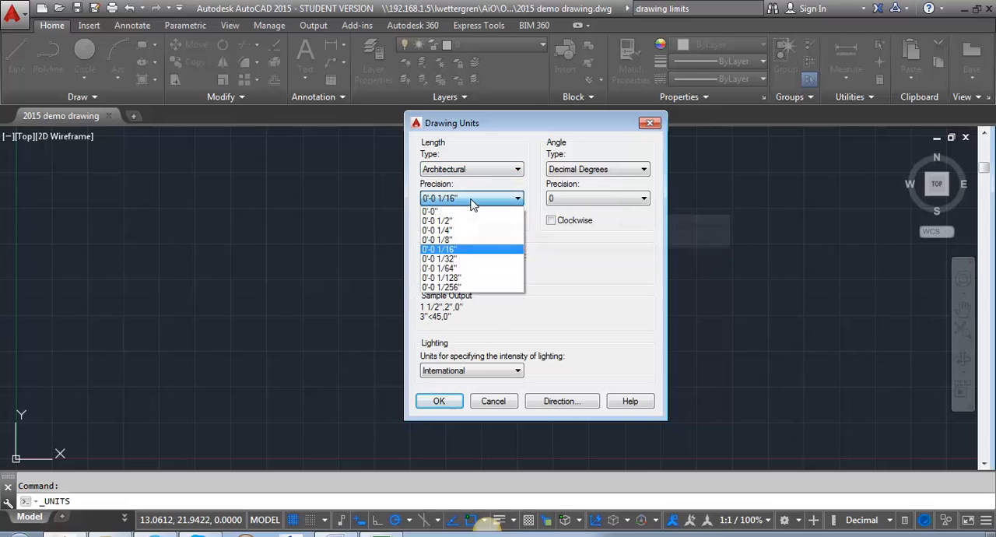
{"action": "left_click", "coordinate": [457, 259]}
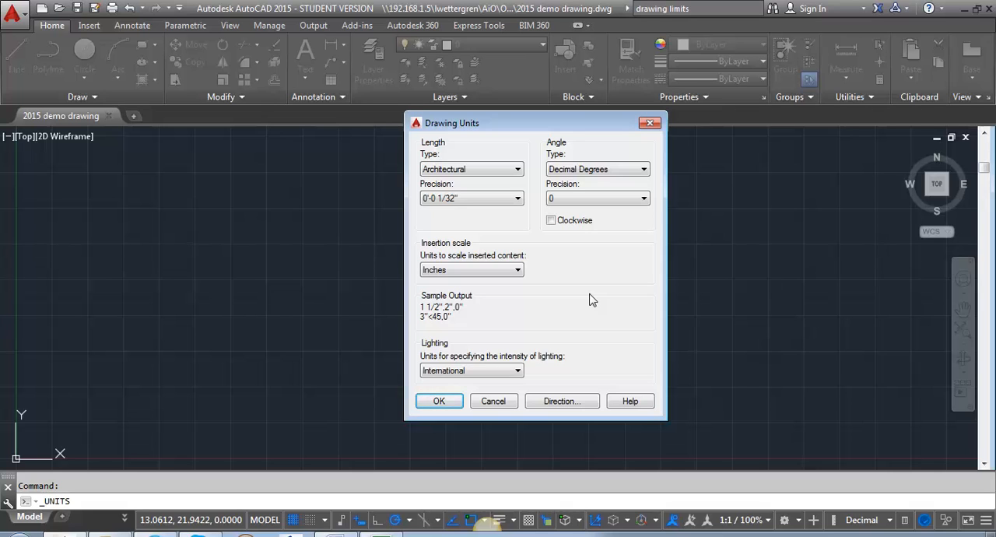
{"action": "left_click", "coordinate": [587, 201]}
{"action": "left_click", "coordinate": [566, 227]}
{"action": "left_click", "coordinate": [438, 403]}
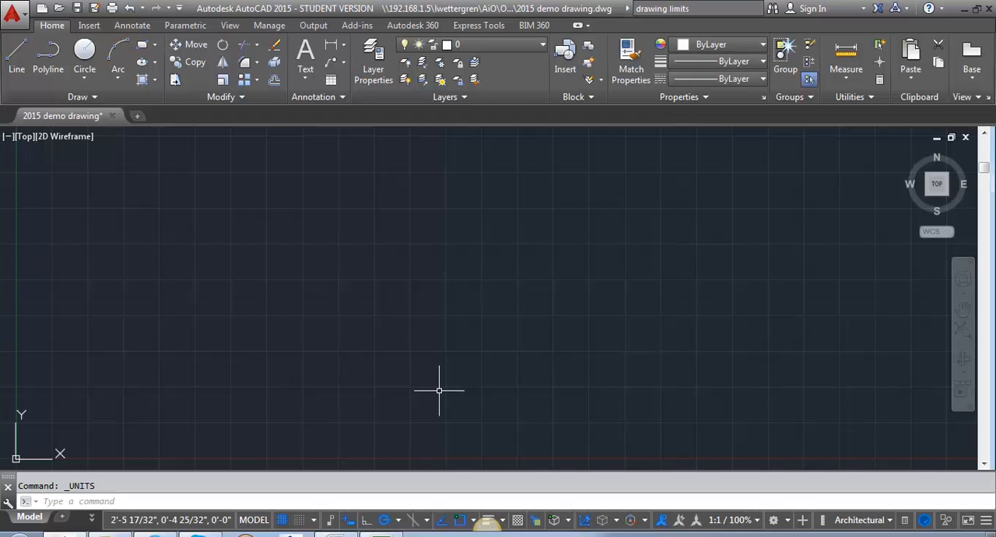
Set the model space limits with the default lower-left corner at 0,0 and the upper-right corner at 500',500'
{"action": "type", "text": "LIMITS"}
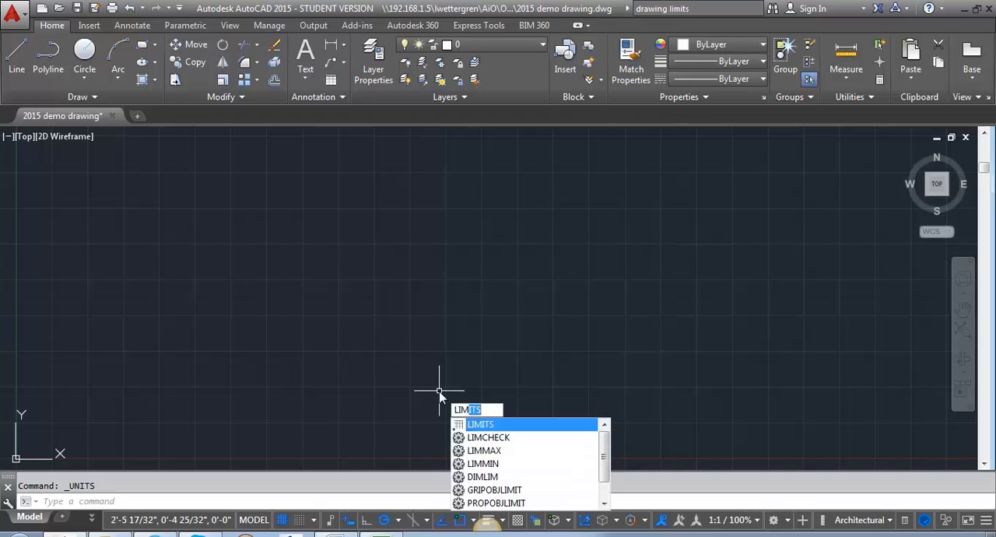
{"action": "key", "text": "Return"}
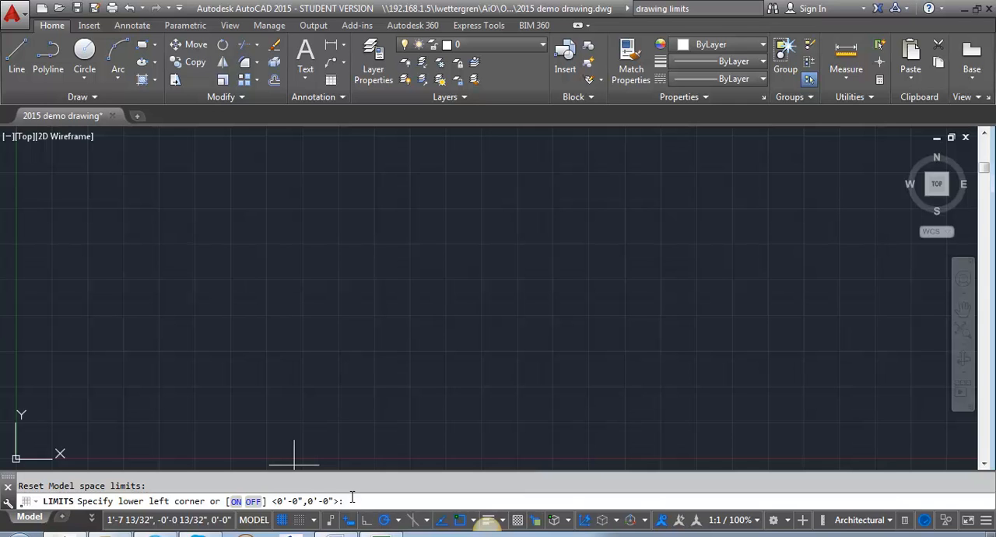
{"action": "key", "text": "Return"}
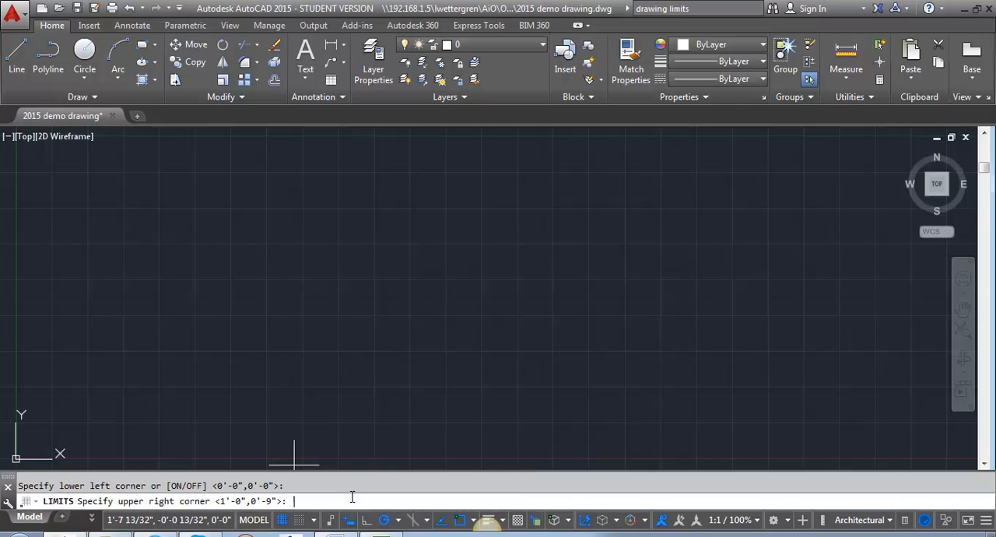
{"action": "type", "text": "500',500'"}
{"action": "key", "text": "Return"}
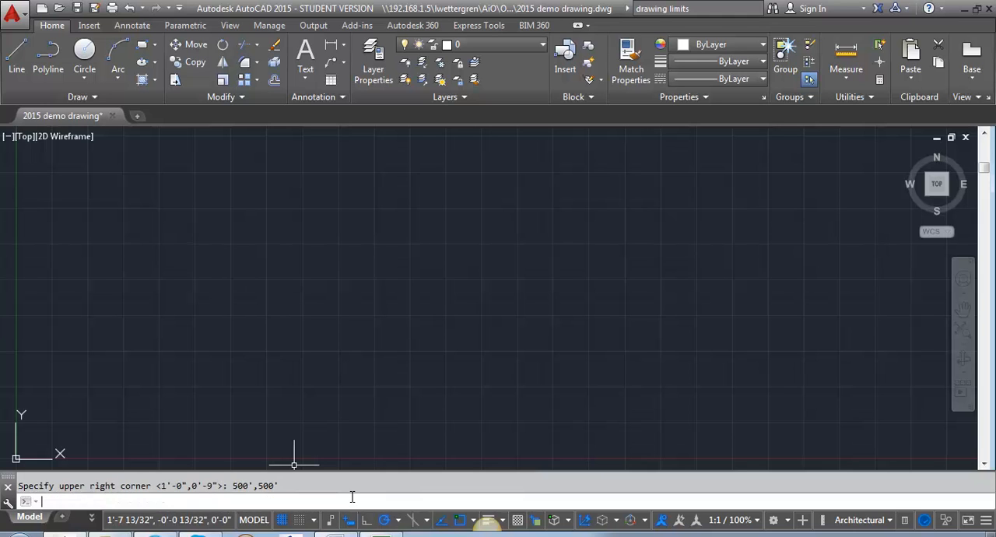
Toggle the drawing grid display off and back on
{"action": "scroll", "coordinate": [393, 280], "scroll_direction": "down", "scroll_amount": 6}
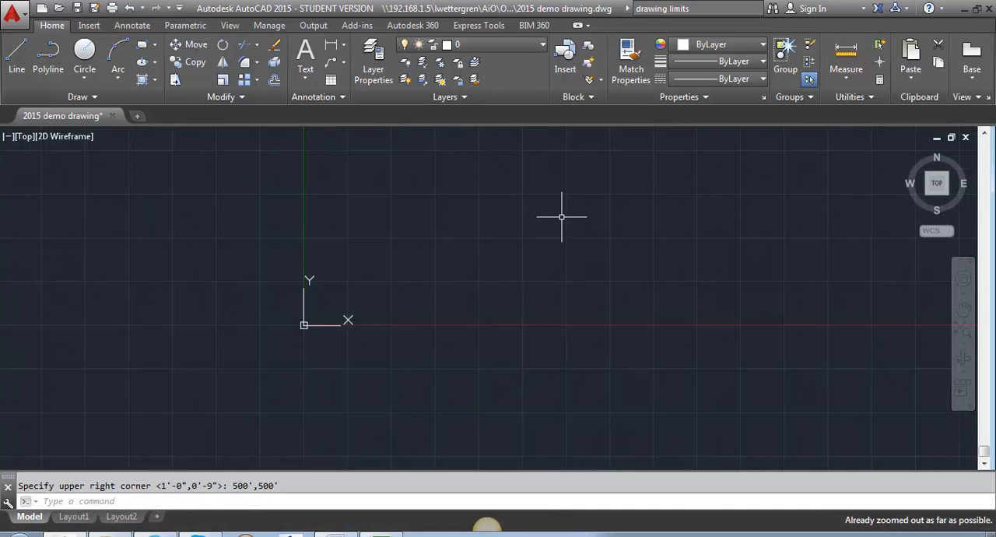
{"action": "scroll", "coordinate": [563, 215], "scroll_direction": "up", "scroll_amount": 4}
{"action": "scroll", "coordinate": [511, 351], "scroll_direction": "down", "scroll_amount": 3}
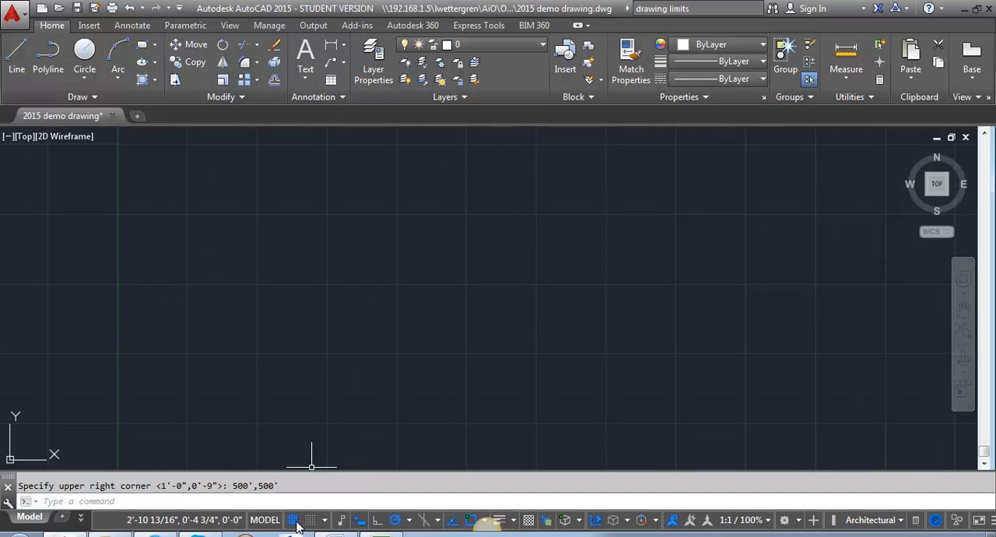
{"action": "left_click", "coordinate": [298, 522]}
{"action": "left_click", "coordinate": [283, 521]}
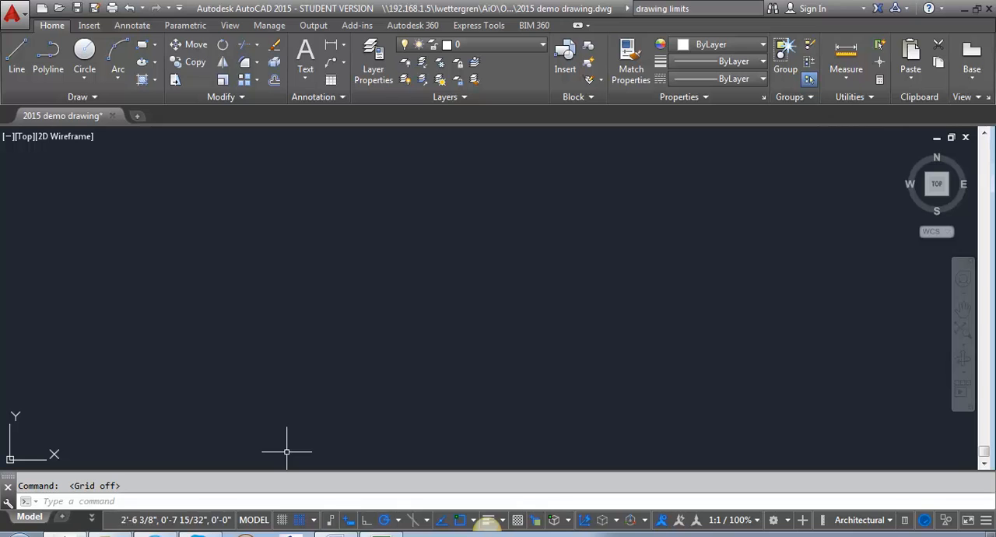
{"action": "left_click", "coordinate": [283, 520]}
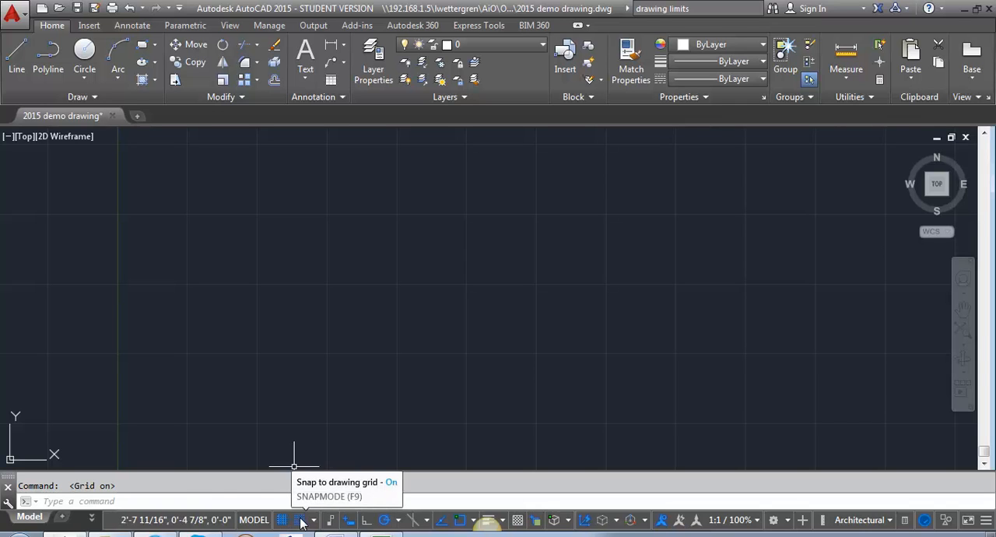
Enable snapping to the drawing grid and start a test line to try out how the cursor snaps
{"action": "left_click", "coordinate": [300, 520]}
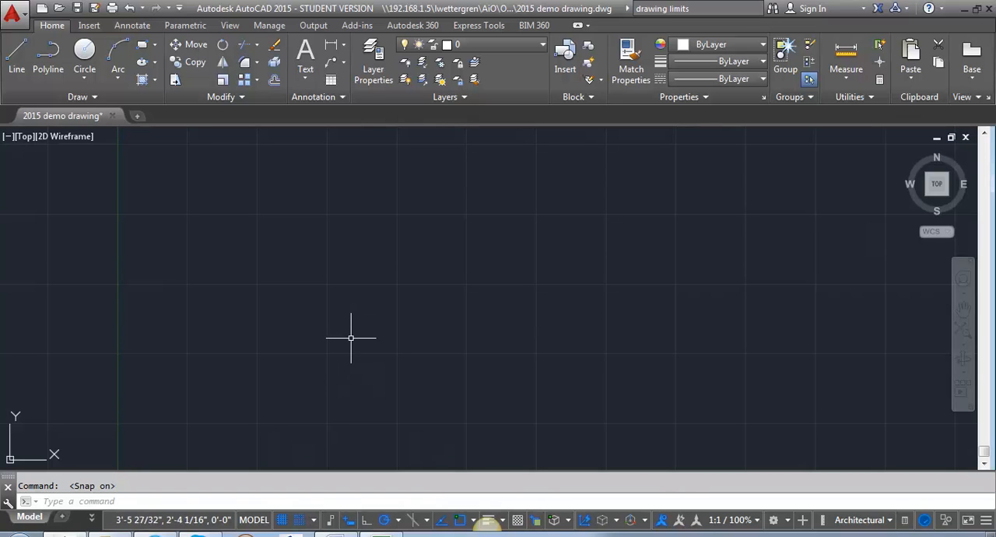
{"action": "key", "text": "Return"}
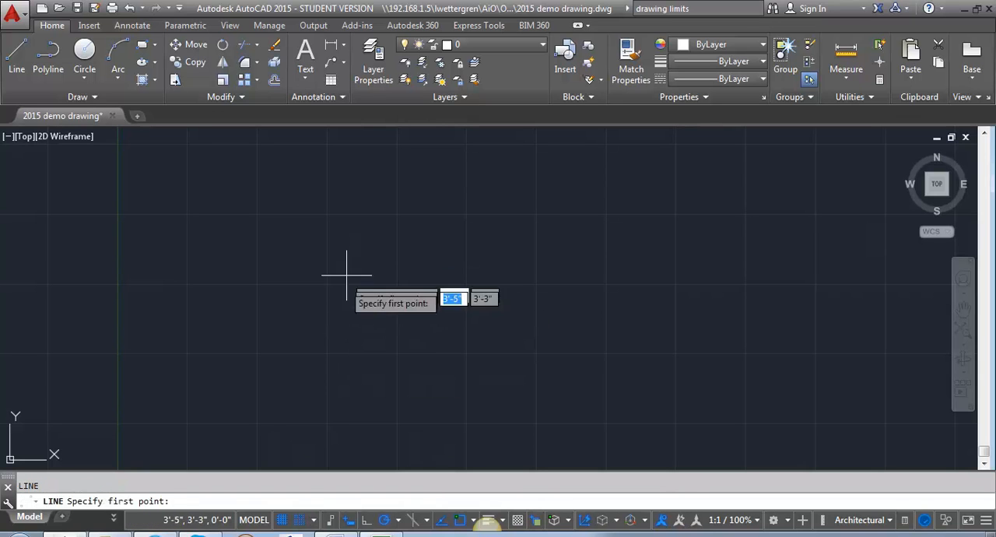
{"action": "left_click", "coordinate": [327, 339]}
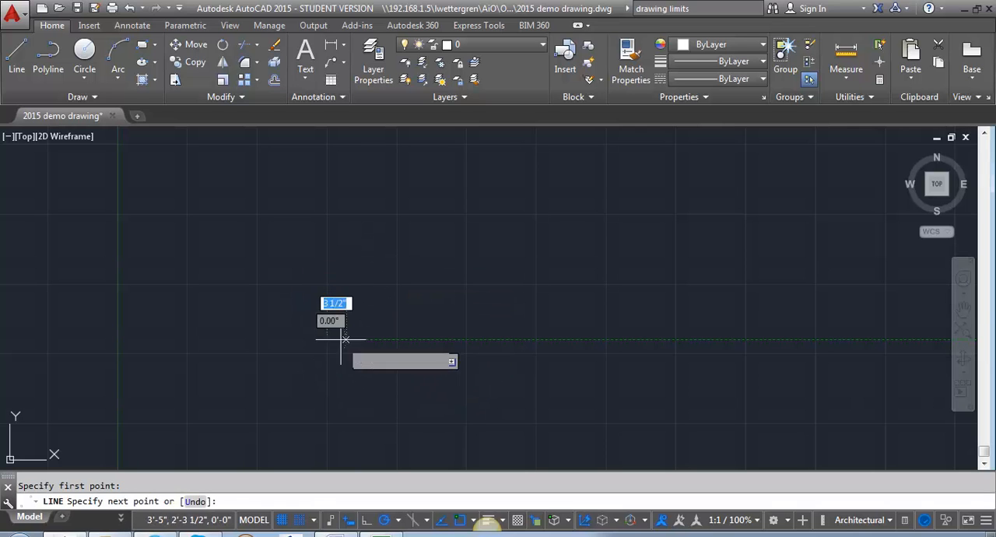
{"action": "scroll", "coordinate": [343, 335], "scroll_direction": "up", "scroll_amount": 5}
{"action": "scroll", "coordinate": [164, 362], "scroll_direction": "up", "scroll_amount": 5}
{"action": "scroll", "coordinate": [318, 210], "scroll_direction": "up", "scroll_amount": 2}
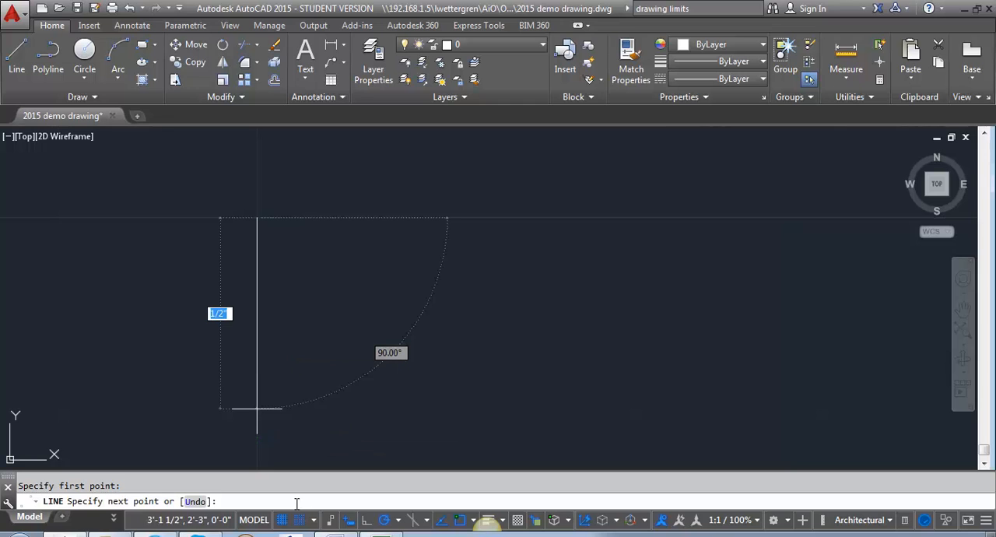
Review the snap and grid spacing in the drafting settings without changing them, and cancel the unfinished line
{"action": "left_click", "coordinate": [314, 522]}
{"action": "left_click", "coordinate": [330, 501]}
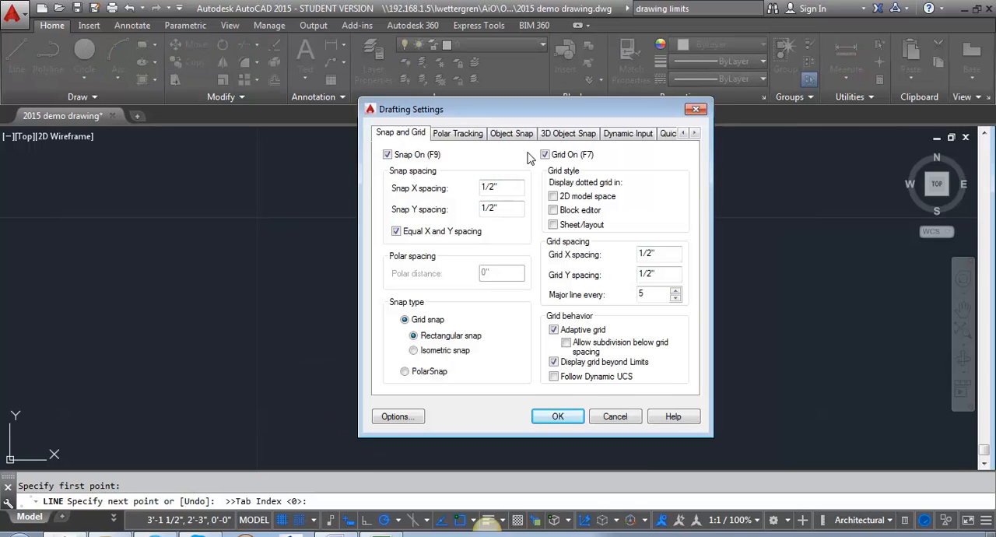
{"action": "left_click", "coordinate": [614, 418]}
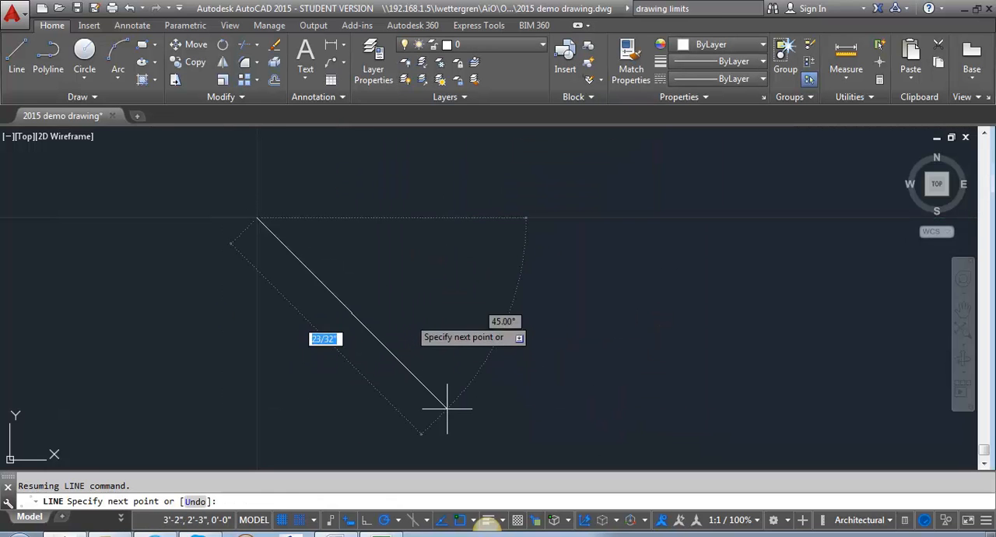
{"action": "key", "text": "Escape"}
Turn off both snapping to the grid and the grid display
{"action": "left_click", "coordinate": [299, 521]}
{"action": "left_click", "coordinate": [282, 521]}
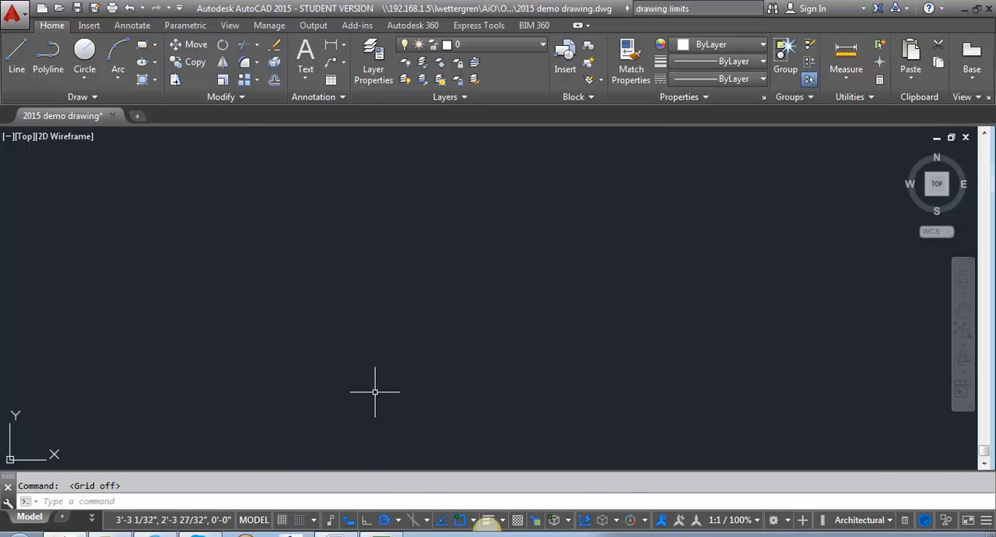
Turn on Ortho mode and try it out with a test line, cancelling the unfinished line
{"action": "left_click", "coordinate": [367, 522]}
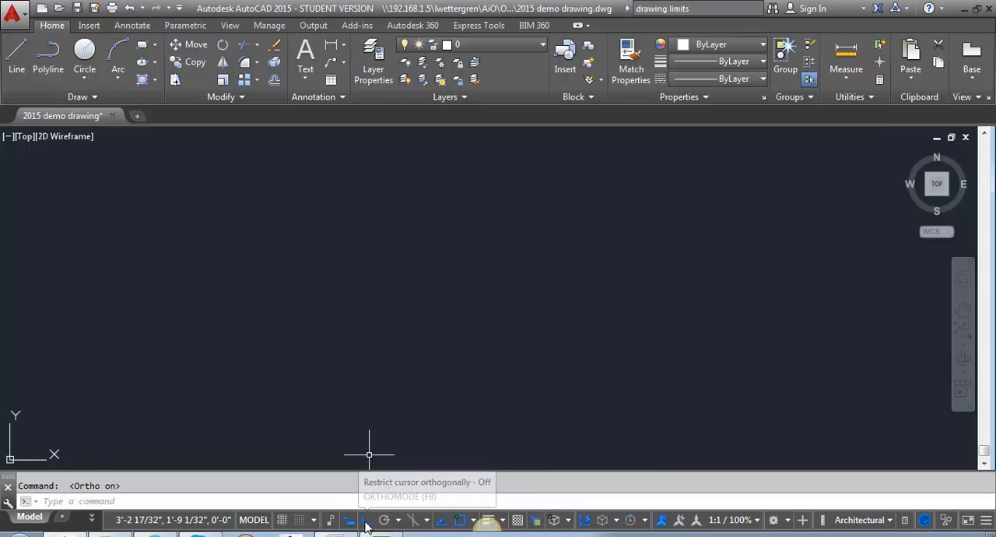
{"action": "type", "text": "l"}
{"action": "key", "text": "Return"}
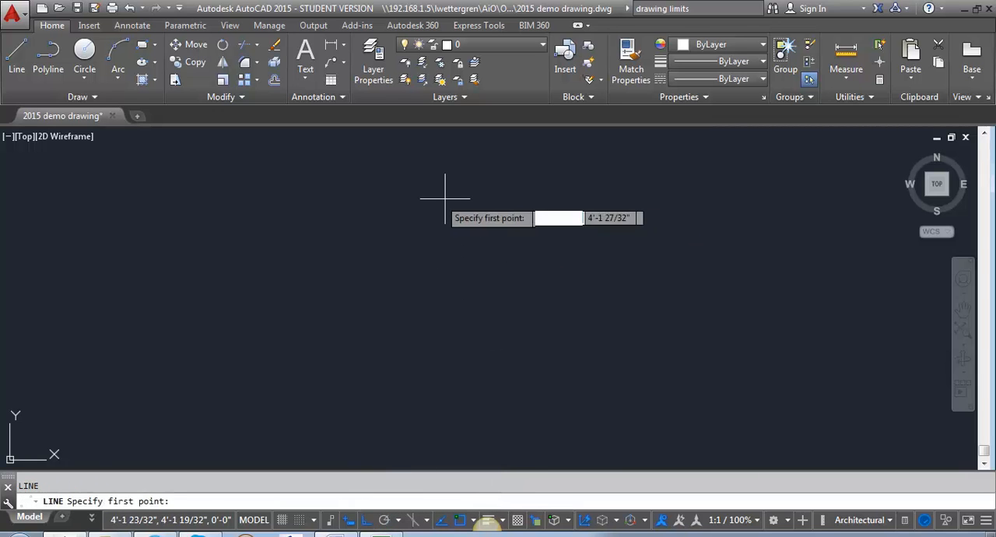
{"action": "left_click", "coordinate": [415, 170]}
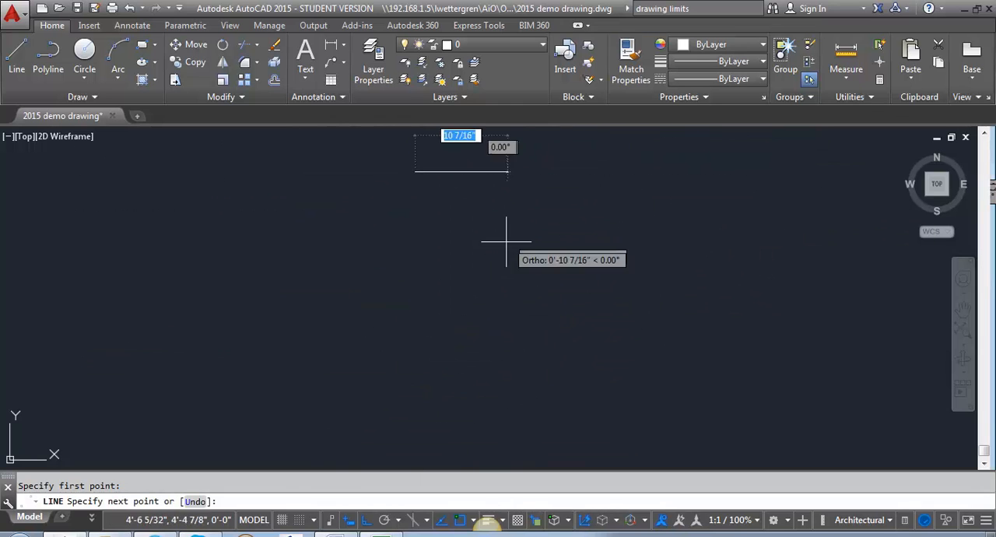
{"action": "key", "text": "Escape"}
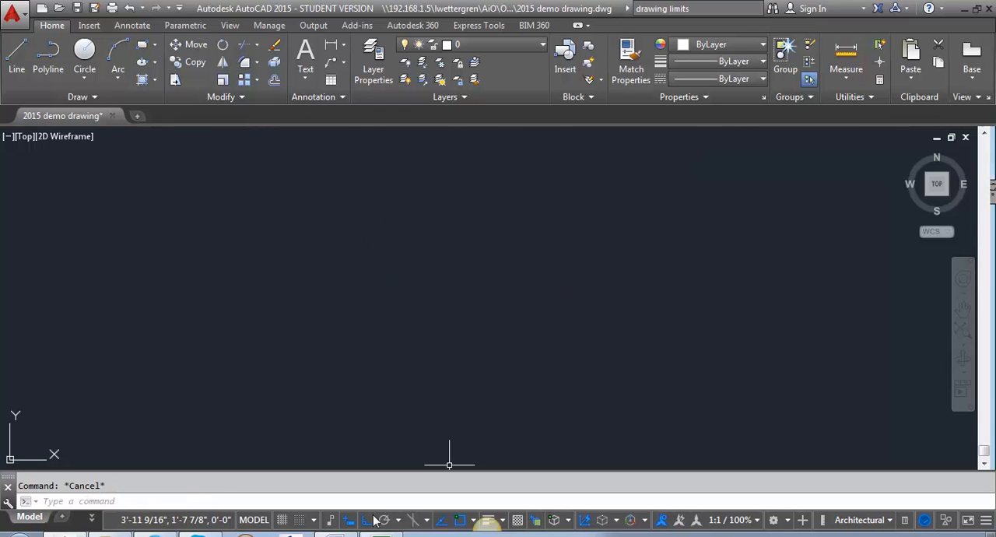
Enable polar tracking with 45° increments and try it out with a test line, cancelling the unfinished line
{"action": "left_click", "coordinate": [399, 520]}
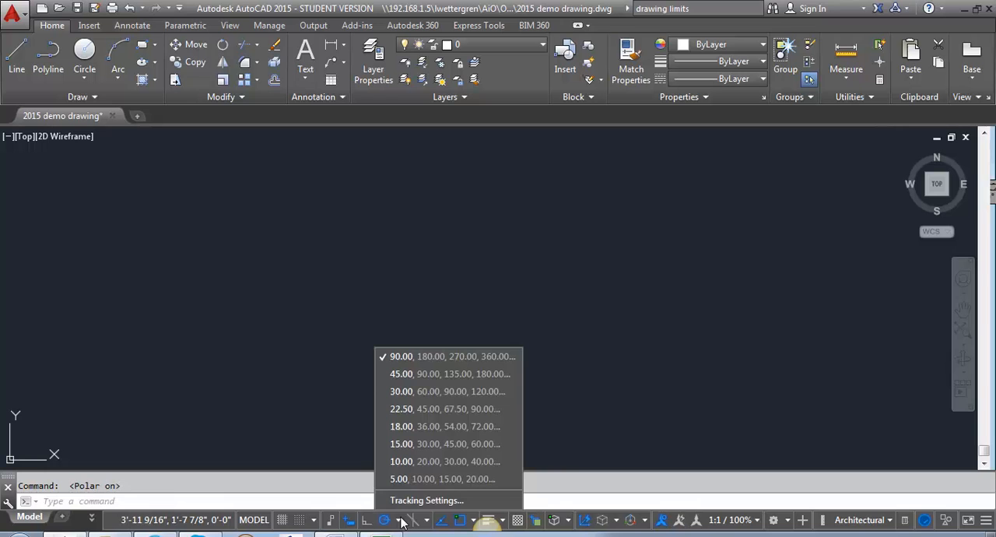
{"action": "left_click", "coordinate": [433, 372]}
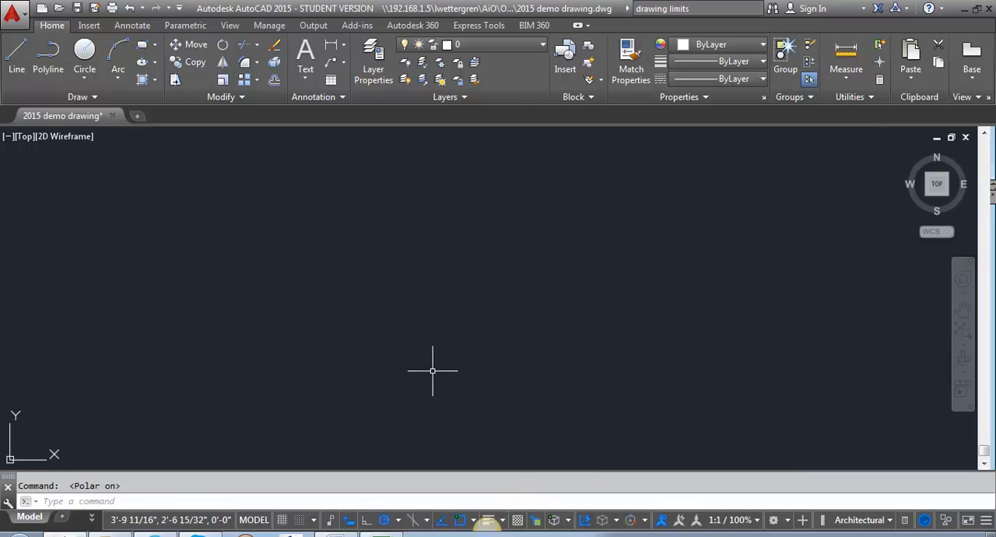
{"action": "type", "text": "l"}
{"action": "key", "text": "Return"}
{"action": "left_click", "coordinate": [302, 284]}
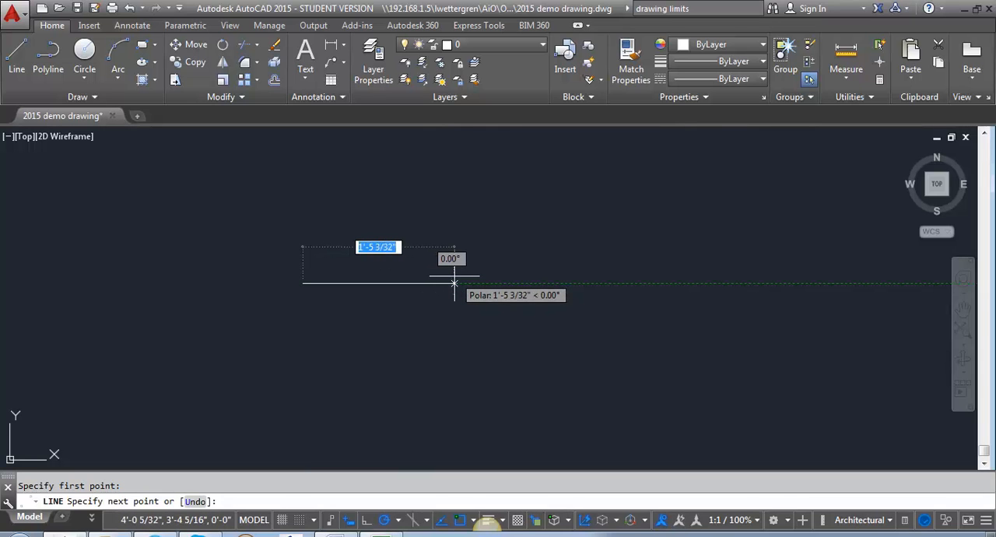
{"action": "key", "text": "Escape"}
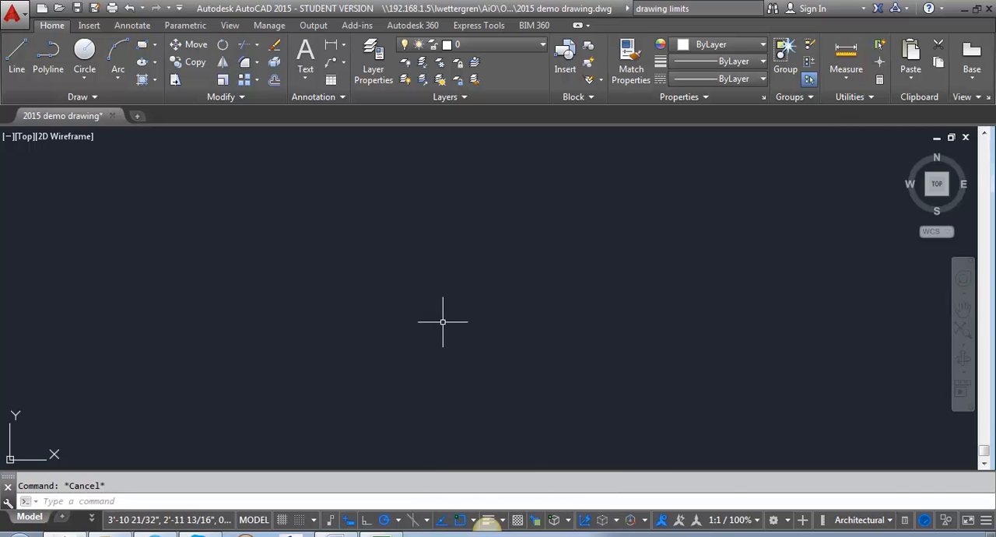
Draw a square polyline with sides about 1' long, ending back at its starting corner
{"action": "type", "text": "pl"}
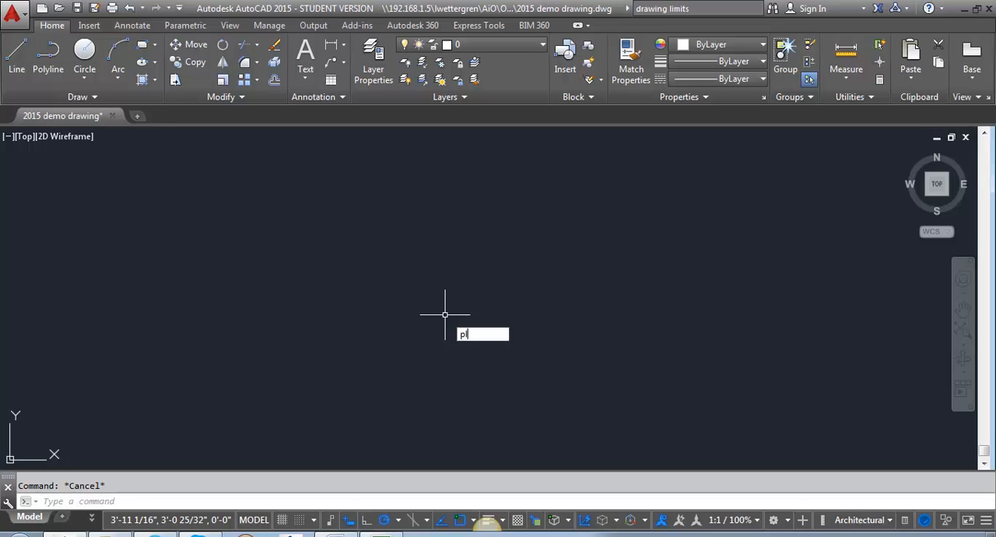
{"action": "key", "text": "Return"}
{"action": "left_click", "coordinate": [410, 207]}
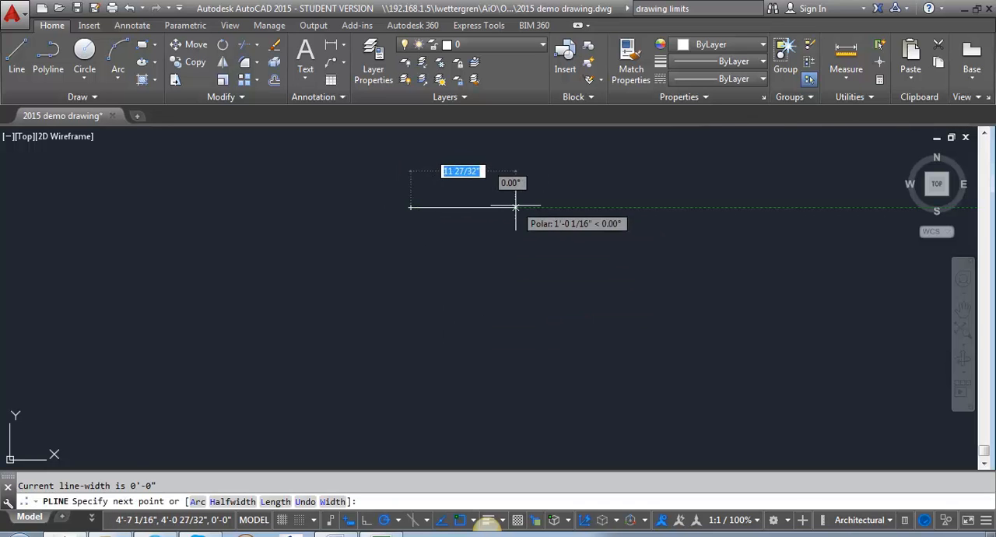
{"action": "left_click", "coordinate": [515, 207]}
{"action": "left_click", "coordinate": [515, 313]}
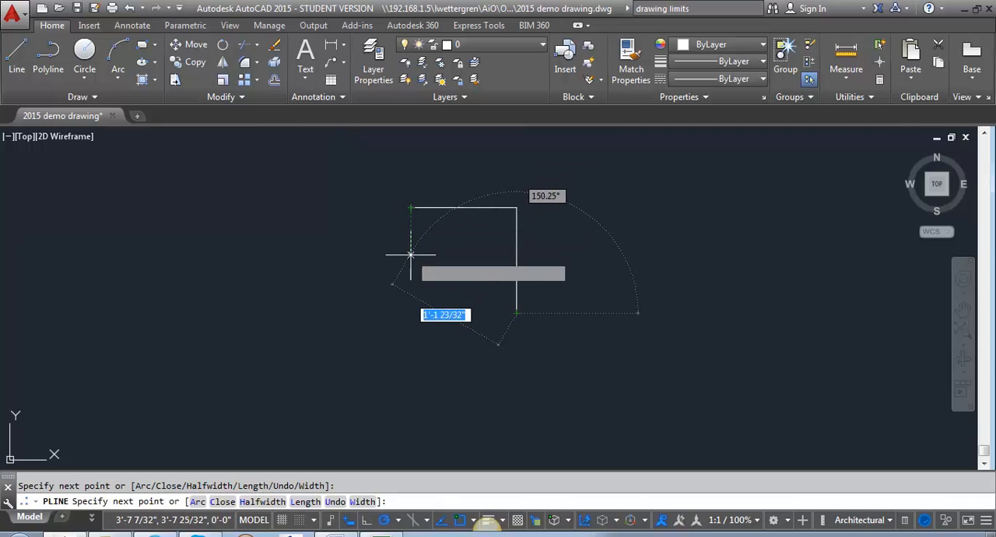
{"action": "left_click", "coordinate": [411, 312]}
{"action": "left_click", "coordinate": [411, 208]}
{"action": "key", "text": "Return"}
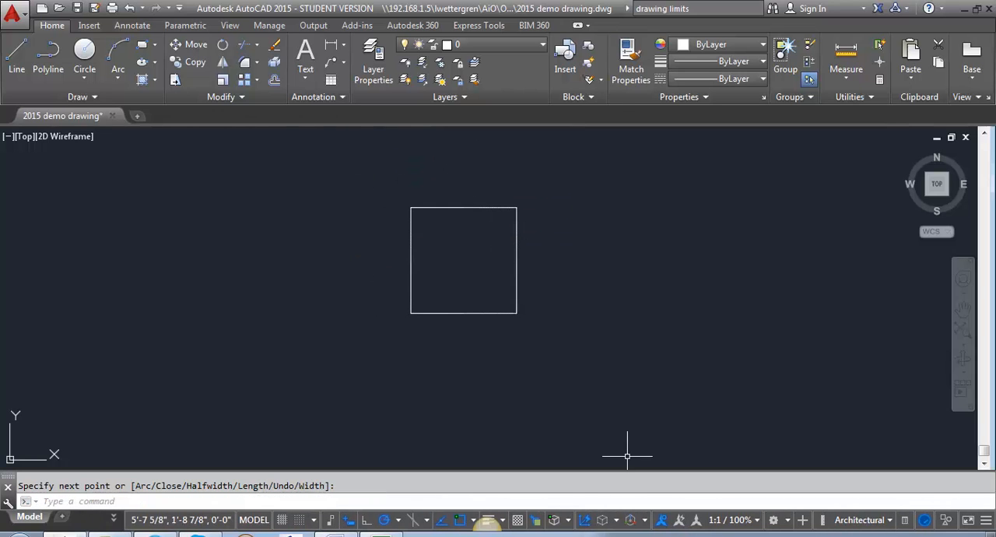
Review the active object snap modes and try snapping a test line to the midpoint of the square's right edge, cancelling the line
{"action": "left_click", "coordinate": [472, 520]}
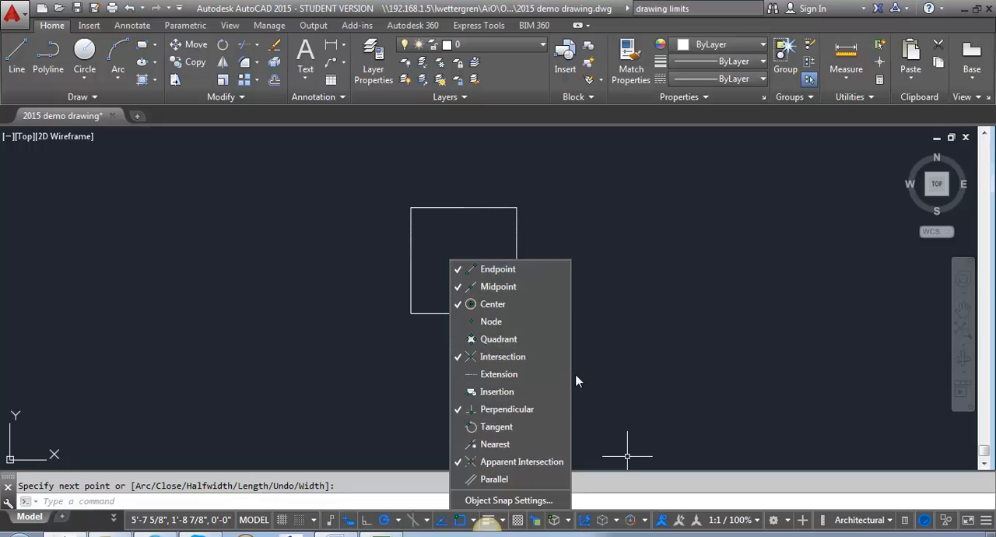
{"action": "left_click", "coordinate": [649, 318]}
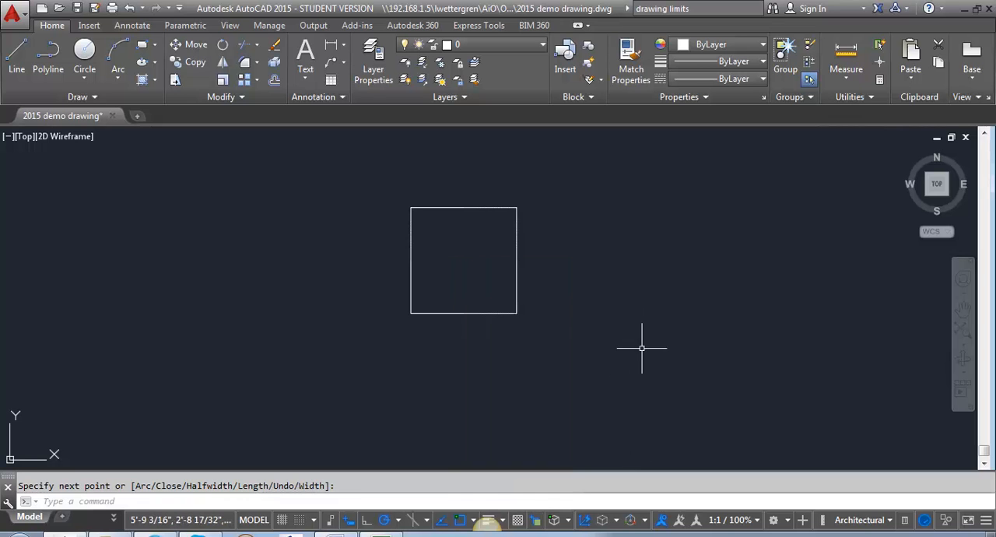
{"action": "type", "text": "l"}
{"action": "key", "text": "Return"}
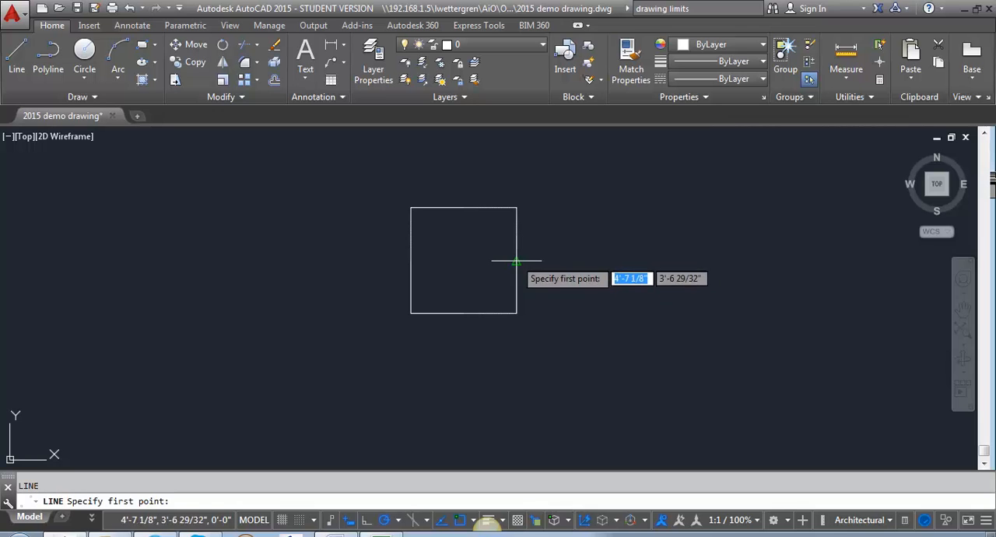
{"action": "left_click", "coordinate": [516, 260]}
{"action": "key", "text": "Escape"}
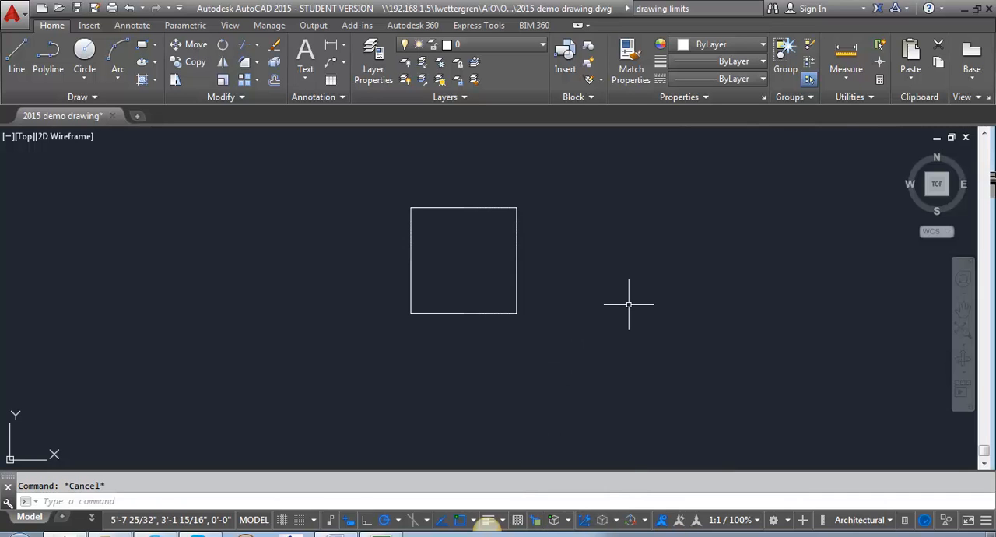
Draw a line over the square's bottom edge from its lower-left corner to its lower-right corner
{"action": "type", "text": "l"}
{"action": "key", "text": "Return"}
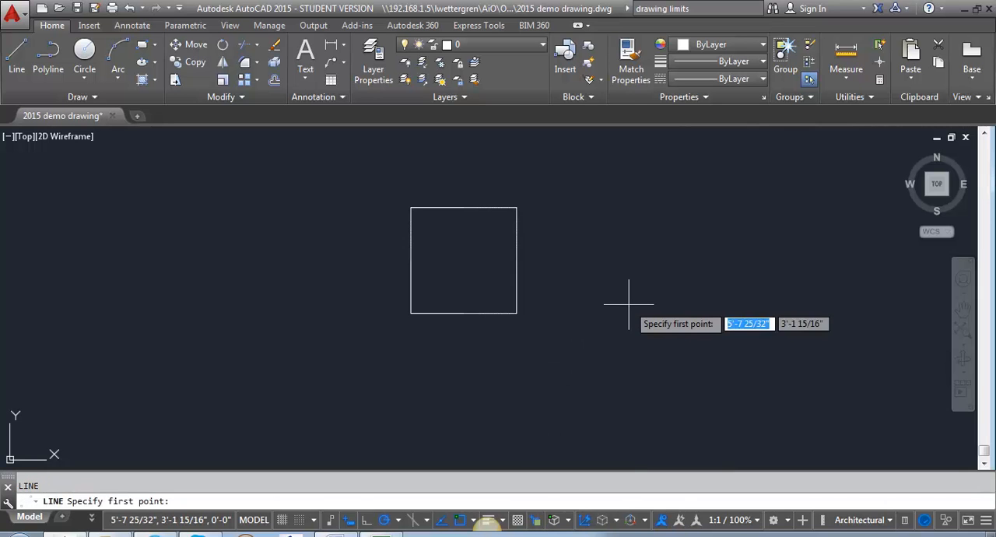
{"action": "left_click", "coordinate": [411, 313]}
{"action": "left_click", "coordinate": [516, 312]}
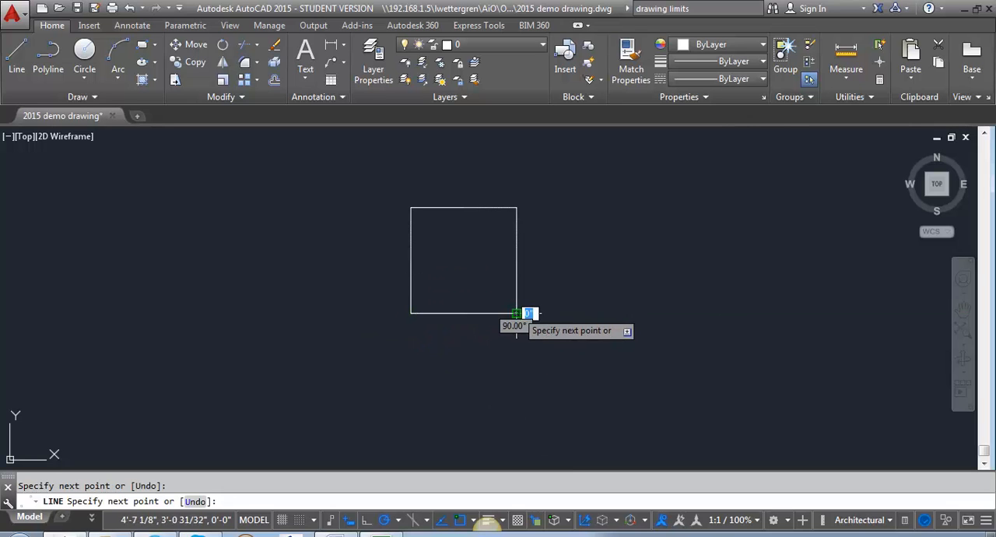
{"action": "key", "text": "Return"}
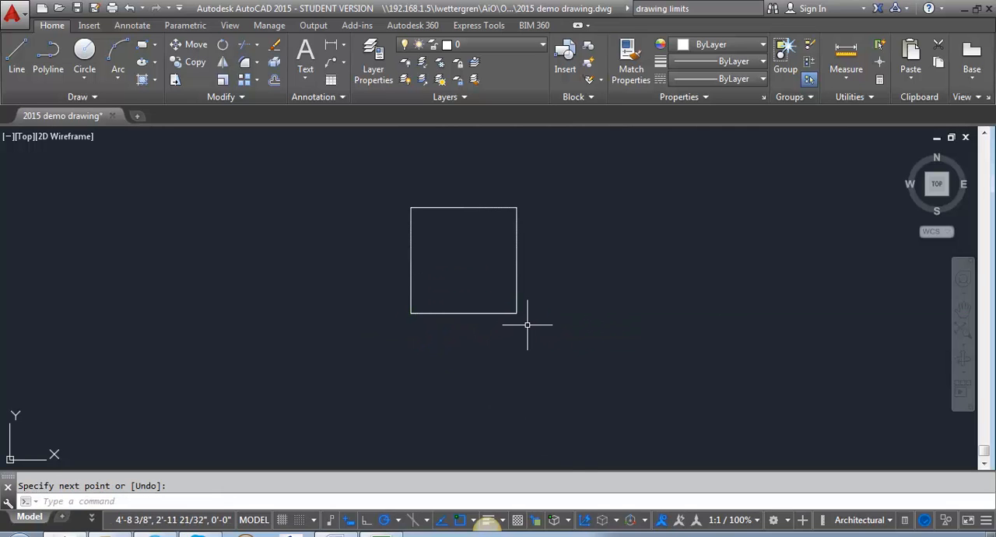
Use selection cycling on the overlapping bottom edge to select the polyline instead of the line, and clear the selection
{"action": "left_click", "coordinate": [474, 315]}
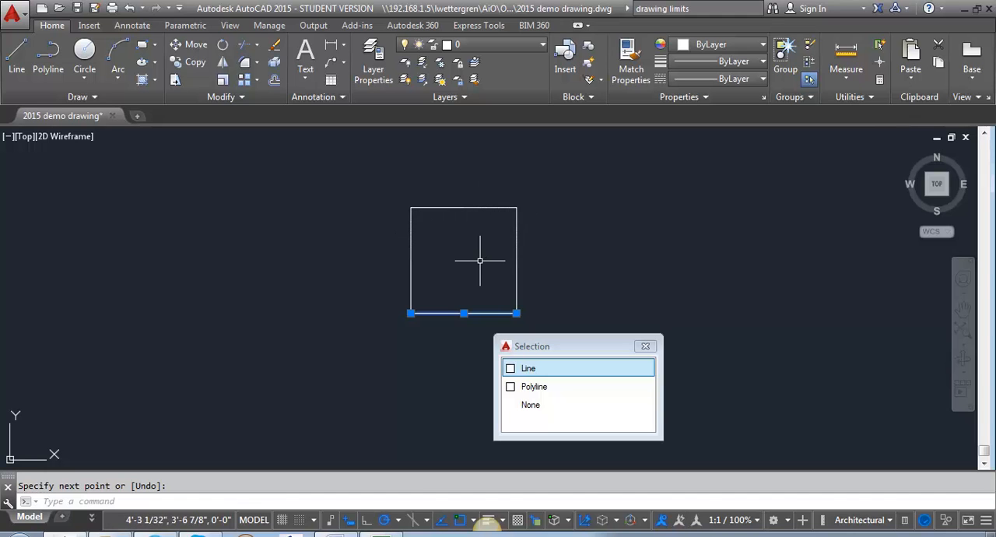
{"action": "left_click", "coordinate": [545, 387]}
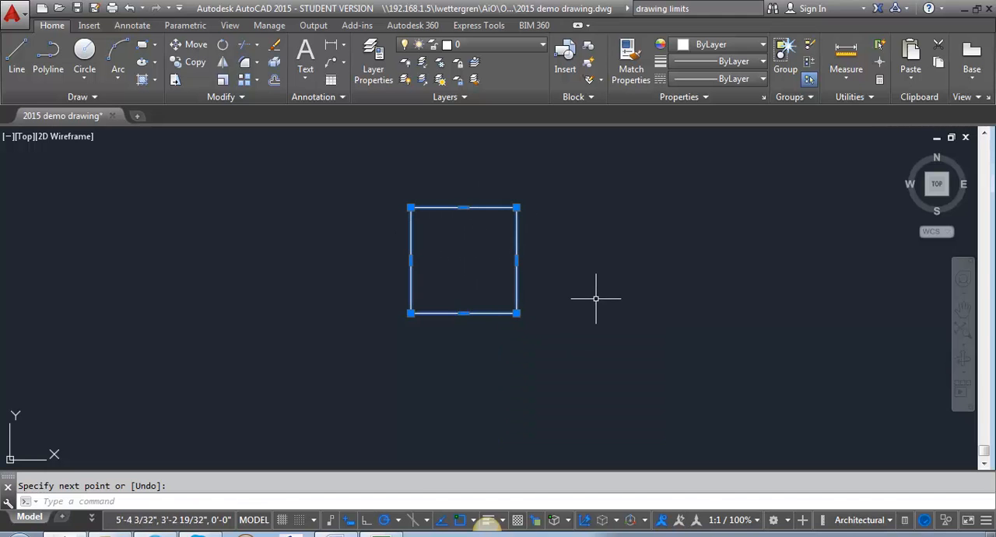
{"action": "key", "text": "Escape"}
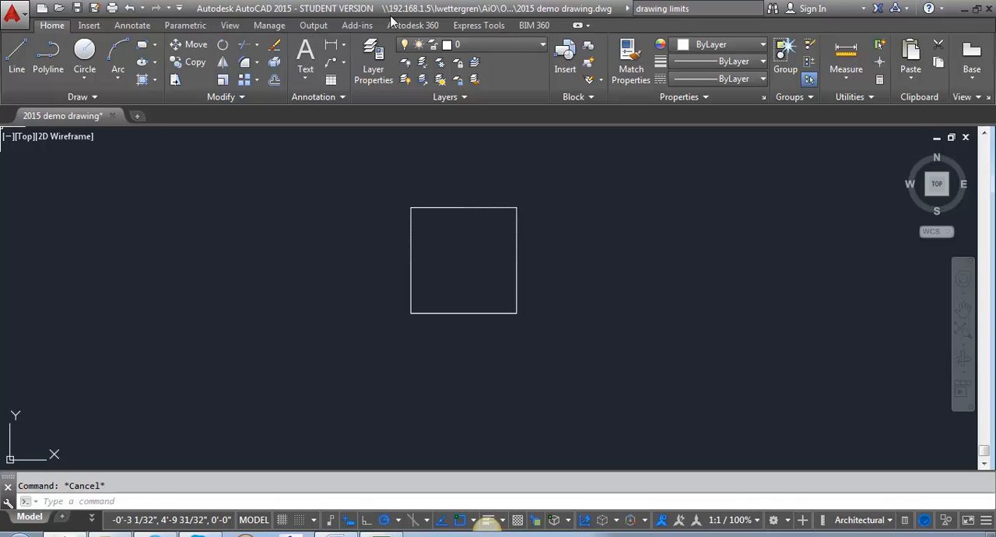
{"action": "left_click", "coordinate": [83, 29]}
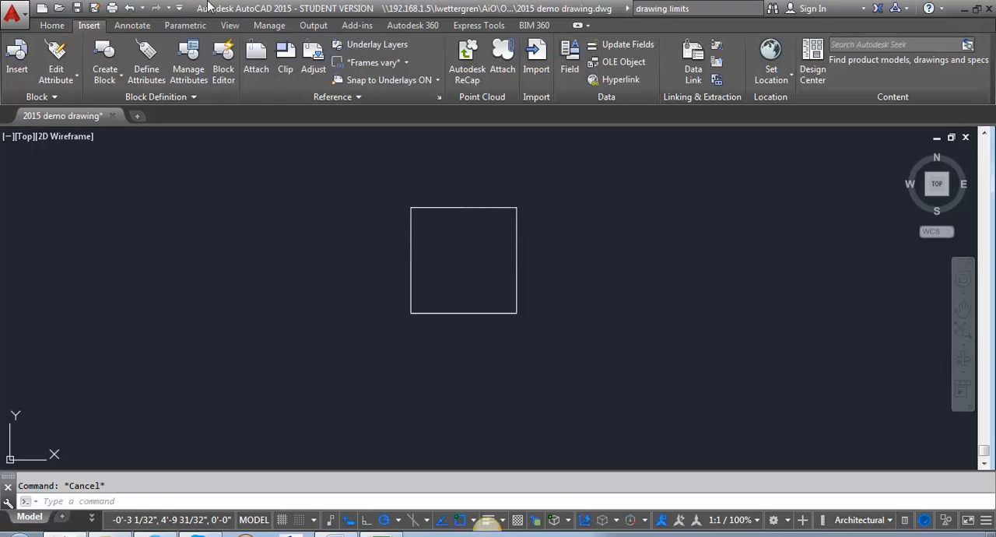
{"action": "left_click", "coordinate": [141, 29]}
{"action": "left_click", "coordinate": [59, 27]}
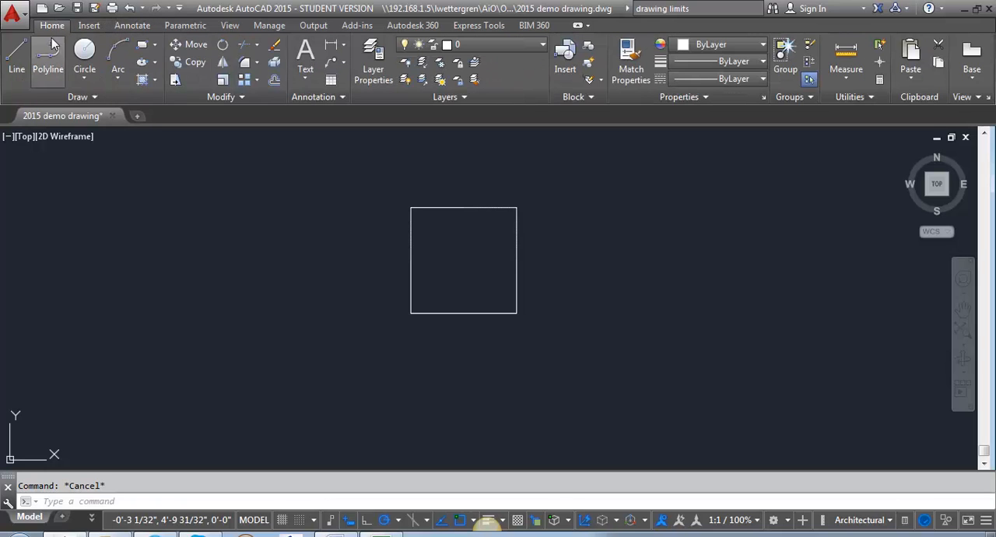